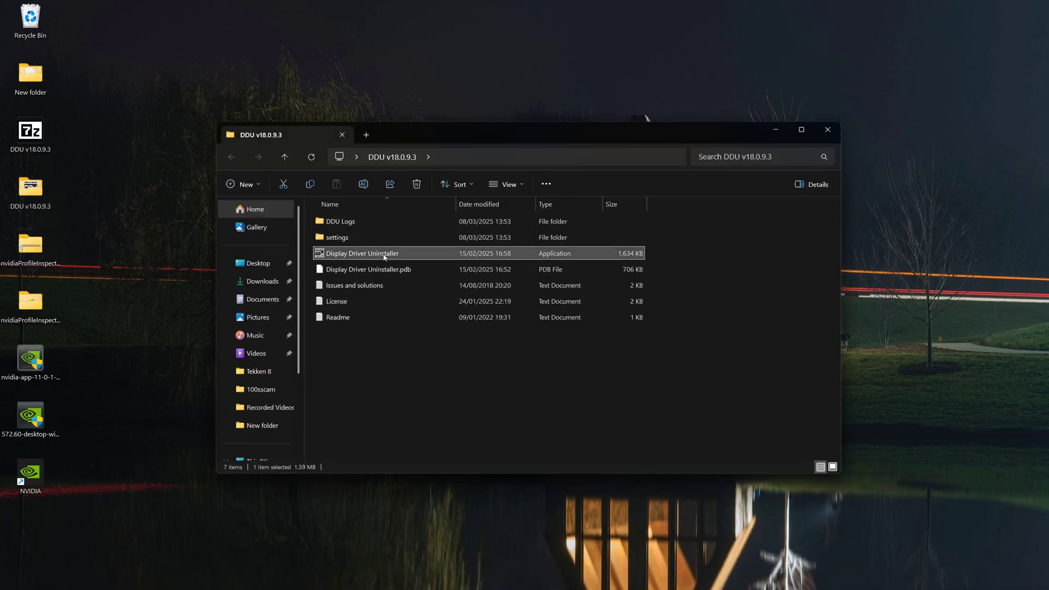
Launch Display Driver Uninstaller, acknowledge the Safe Mode notice, and set GPU as the device type.
double_click(385, 254)
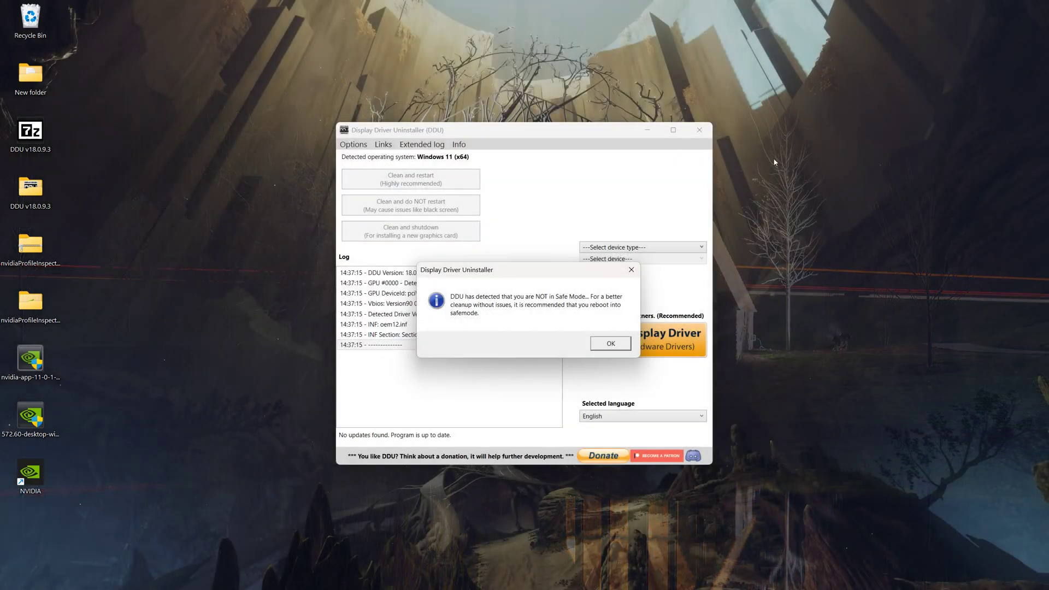
left_click(610, 345)
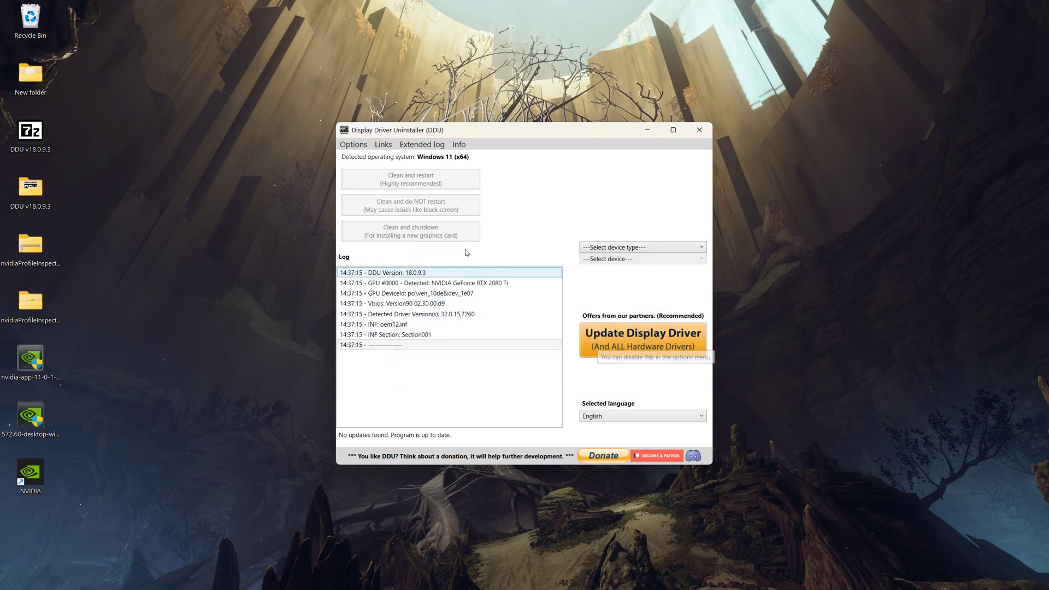
left_click(663, 247)
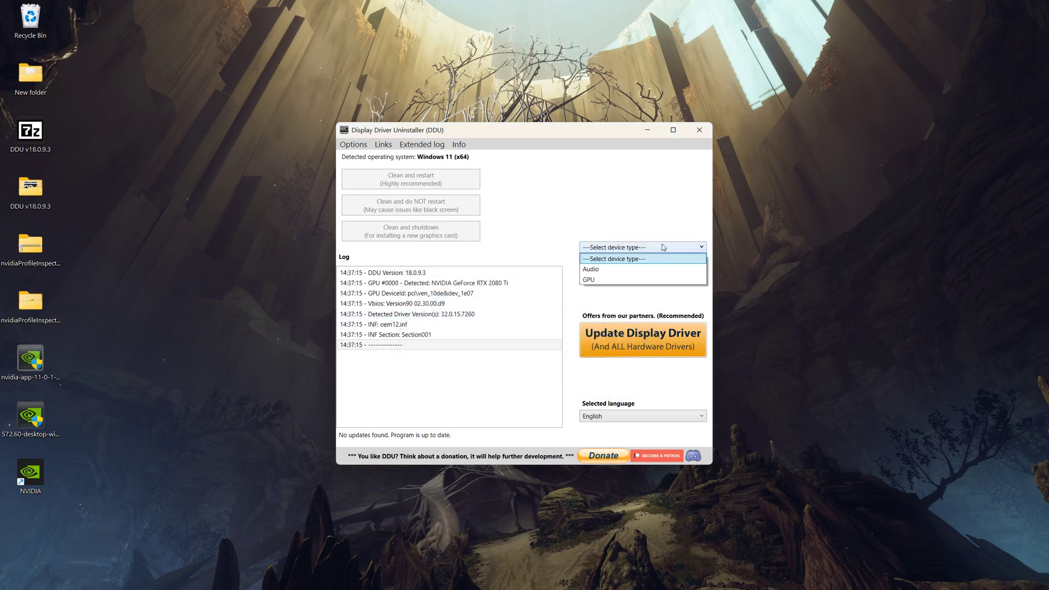
left_click(629, 280)
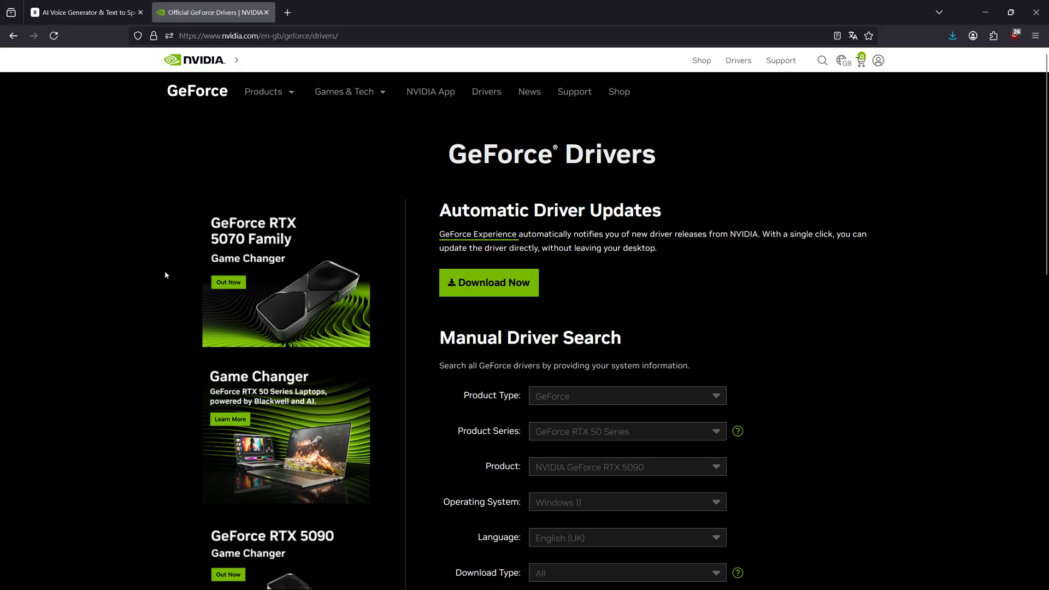
Choose the NVIDIA Graphics Driver-only 572.60 install and open the Profile Inspector 2.4.0.18 release page.
scroll(180, 353, "down", 5)
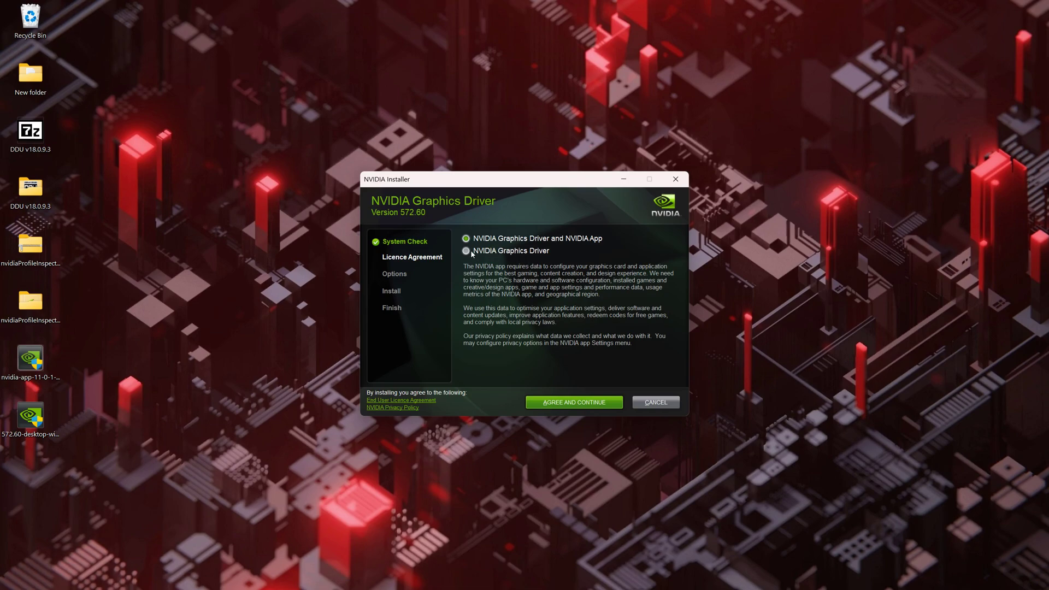
left_click(471, 253)
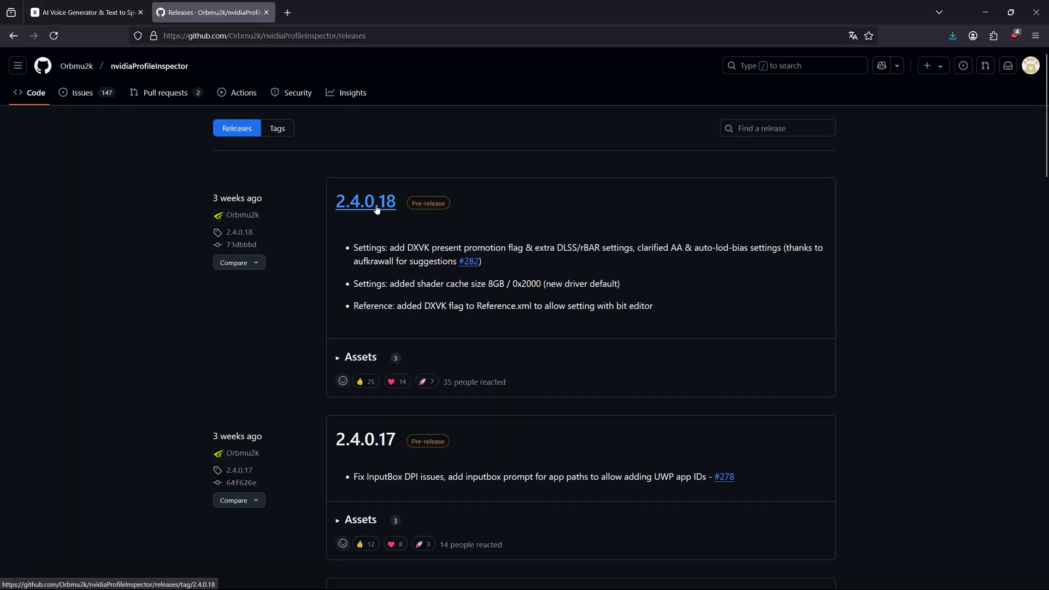
left_click(376, 204)
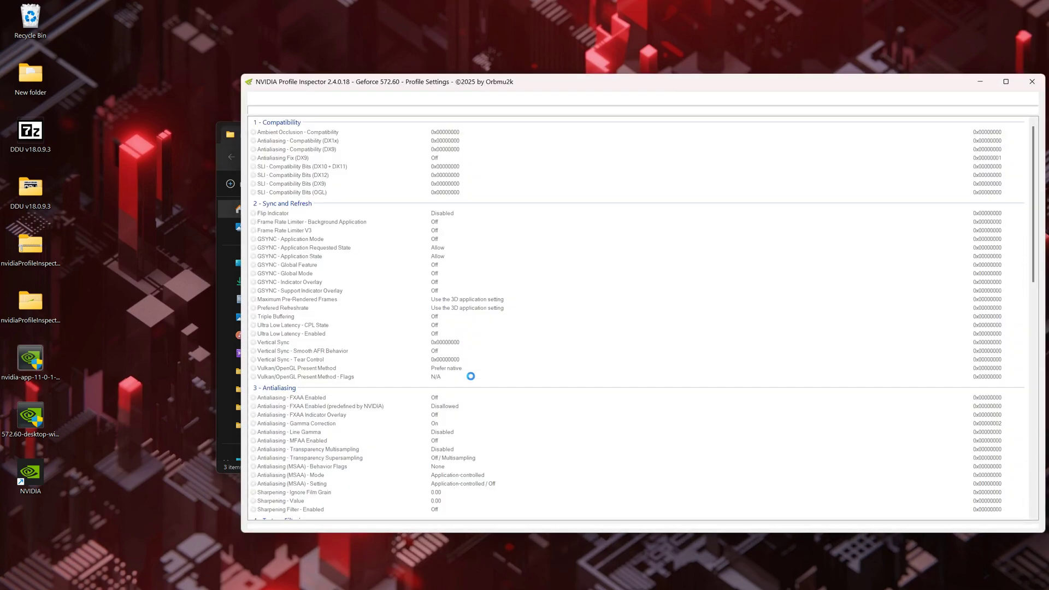
Scroll the _GLOBAL_DRIVER_PROFILE settings list down to section 5 - Common.
scroll(495, 262, "down", 7)
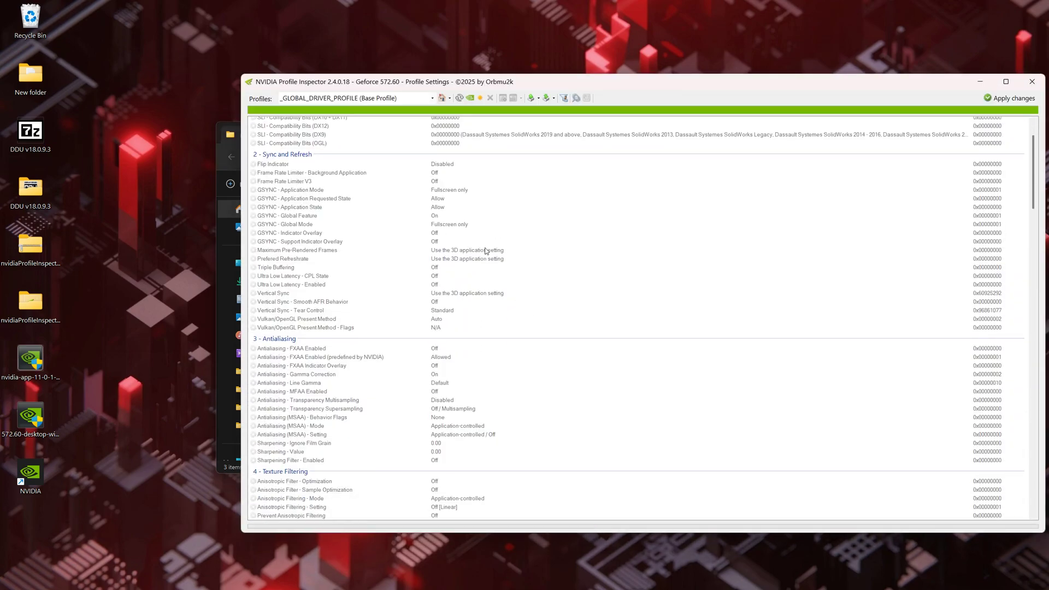
scroll(496, 268, "down", 6)
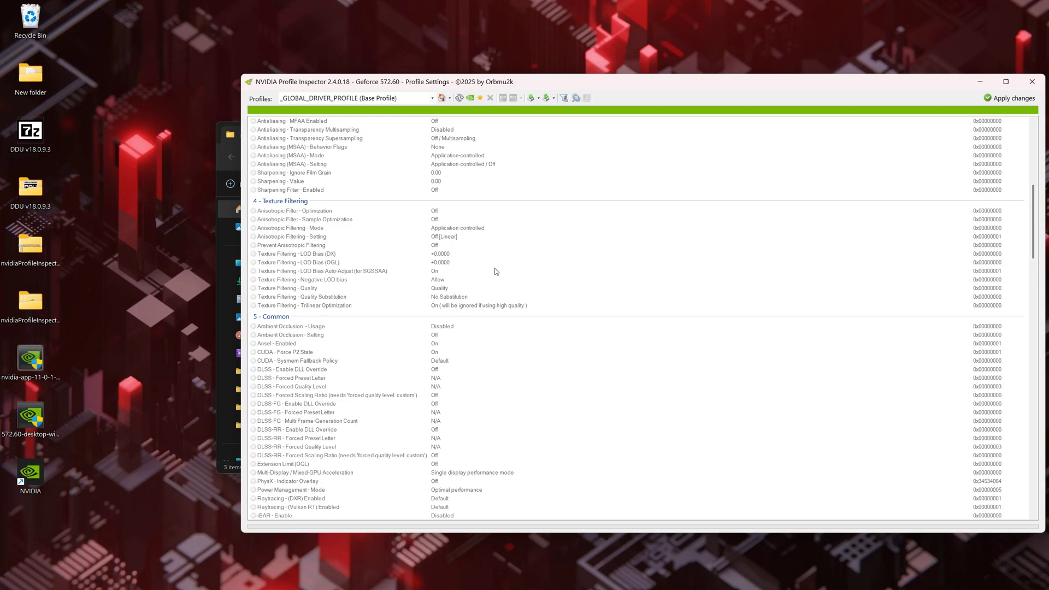
scroll(496, 272, "down", 1)
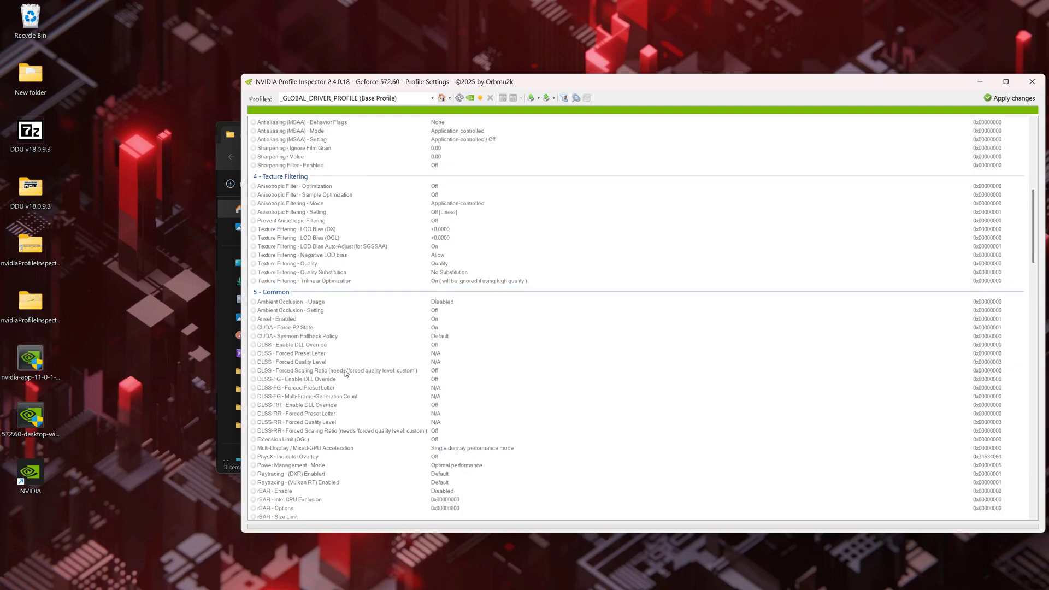
Set DLSS - Enable DLL Override to 'On - DLSS overridden by latest available'.
left_click(334, 346)
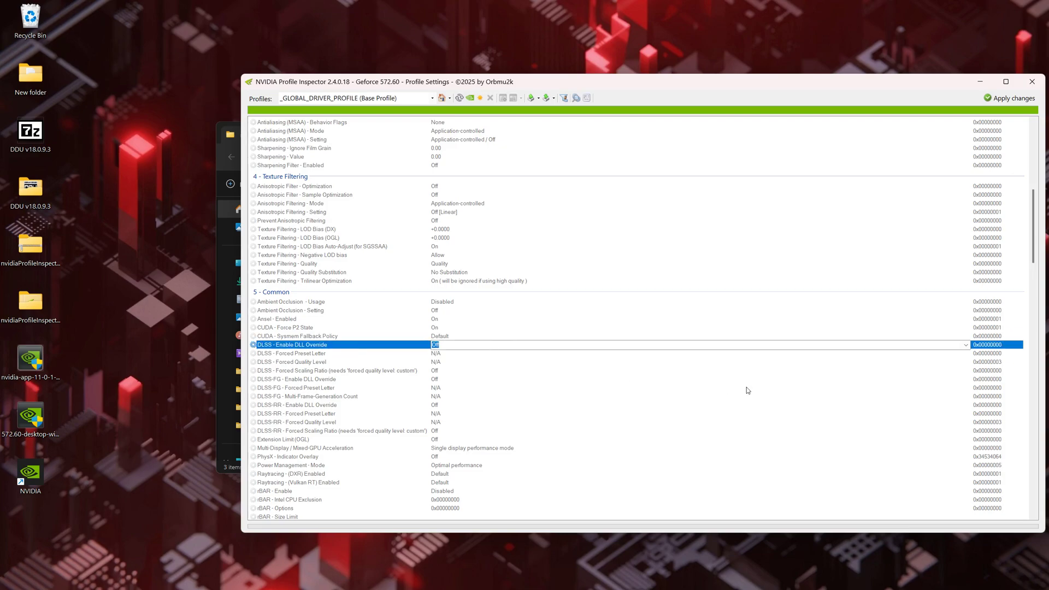
left_click(965, 348)
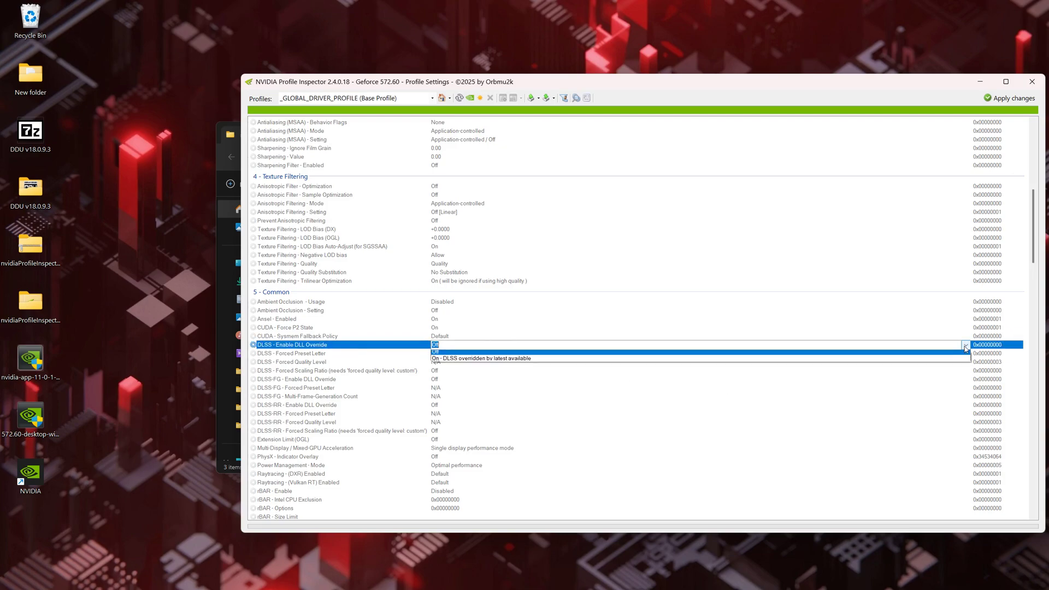
left_click(511, 361)
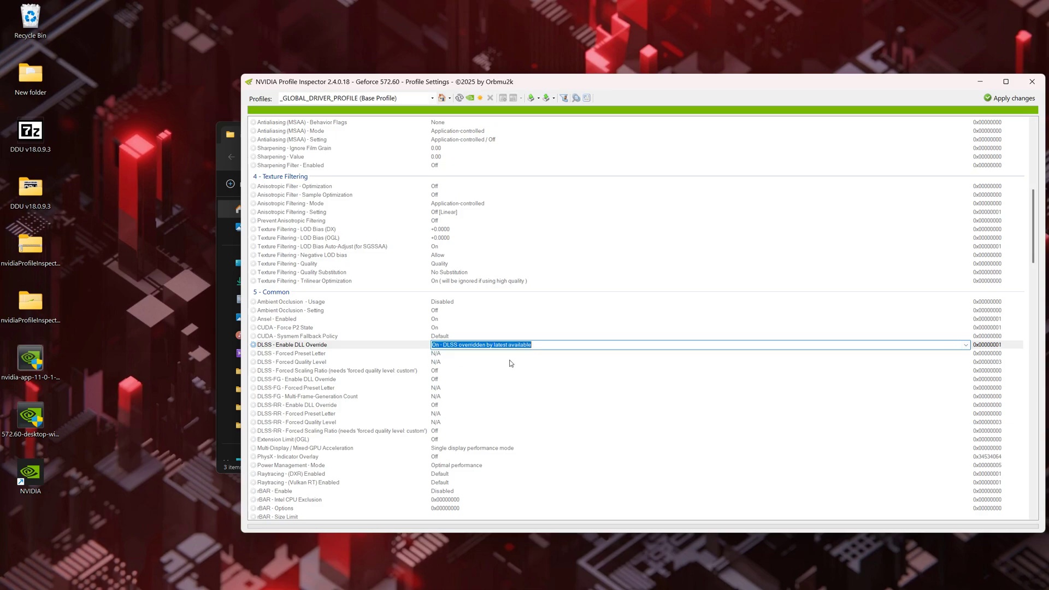
Set DLSS - Forced Preset Letter to 'Always use latest'.
left_click(452, 357)
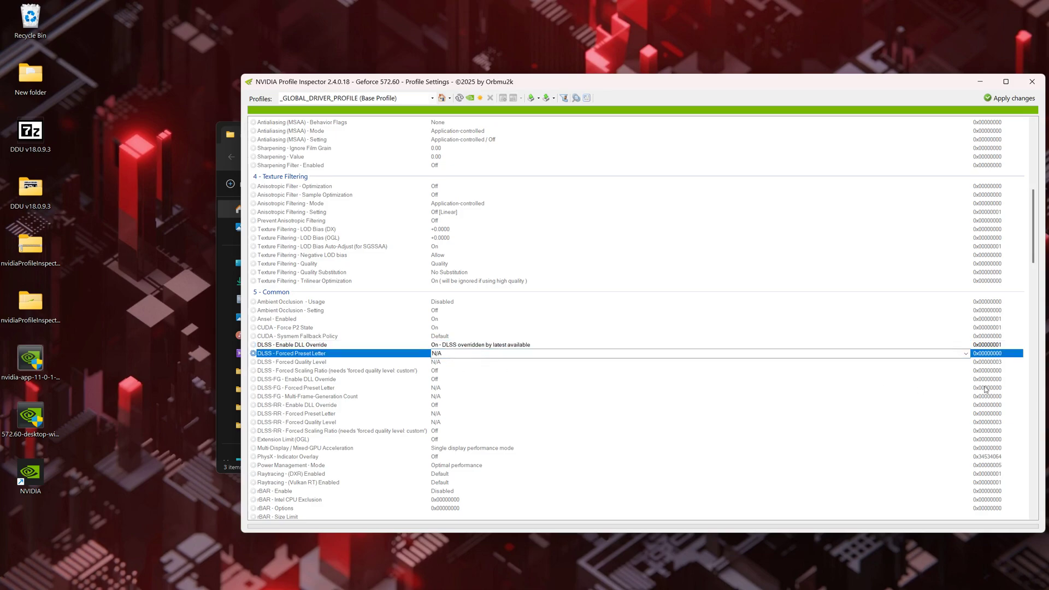
left_click(966, 353)
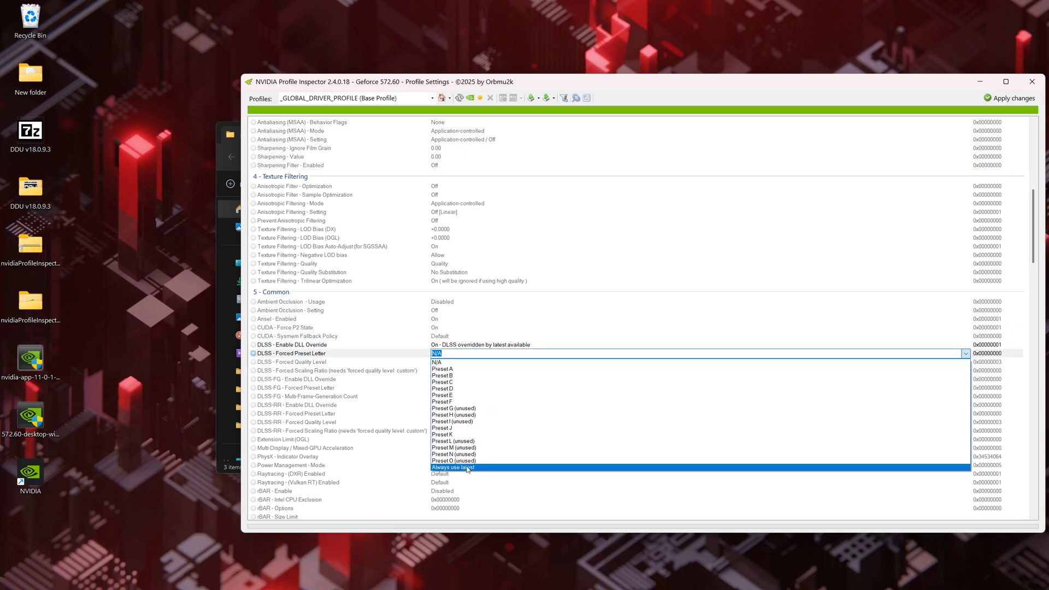
left_click(459, 435)
left_click(966, 354)
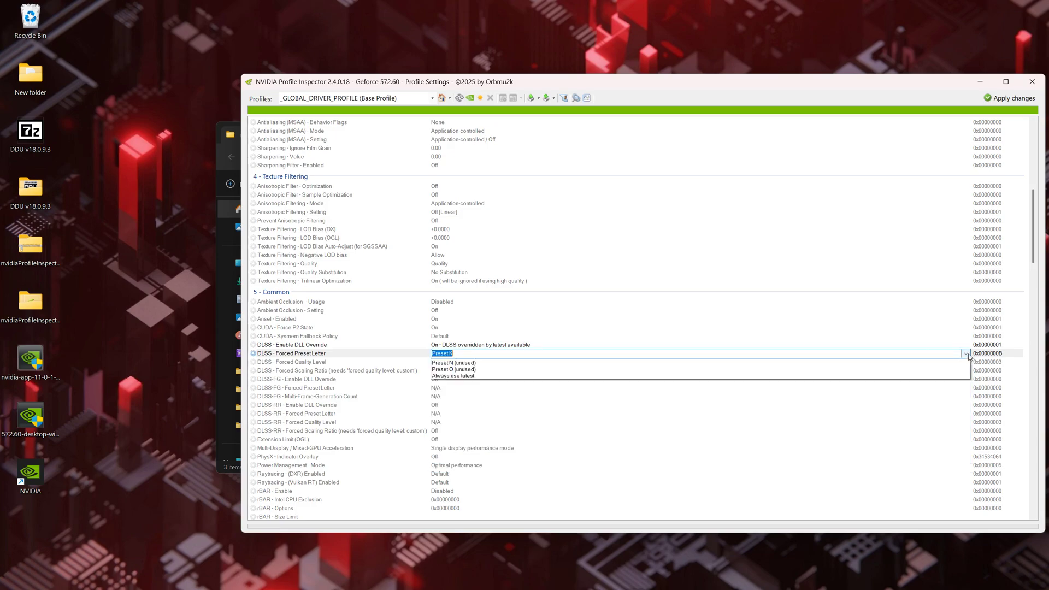
left_click(522, 467)
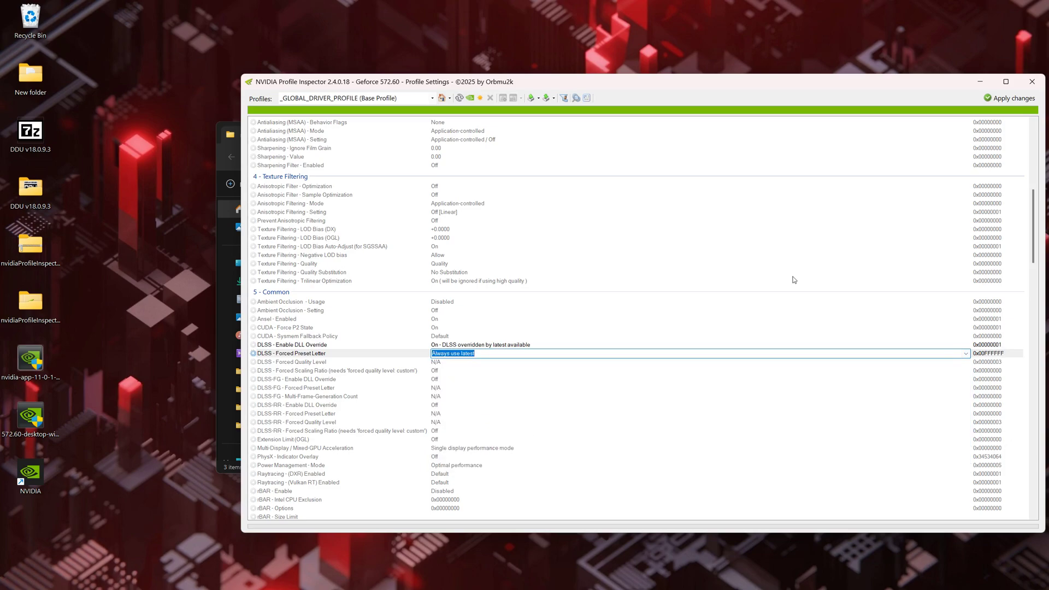
Apply the DLSS changes, close Profile Inspector, and disable the Ethernet adapter.
left_click(1013, 101)
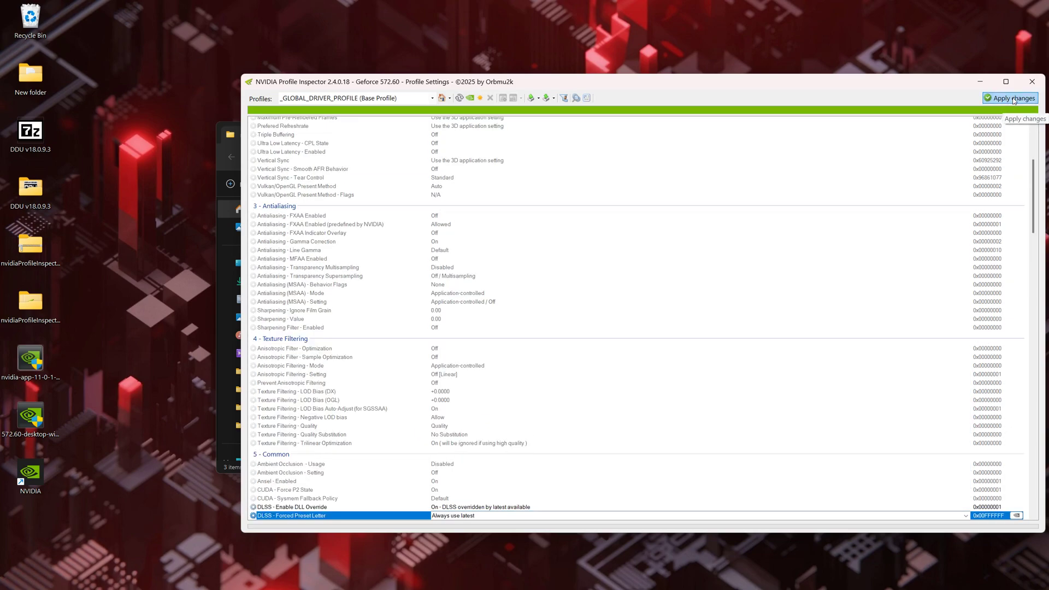
scroll(546, 287, "down", 3)
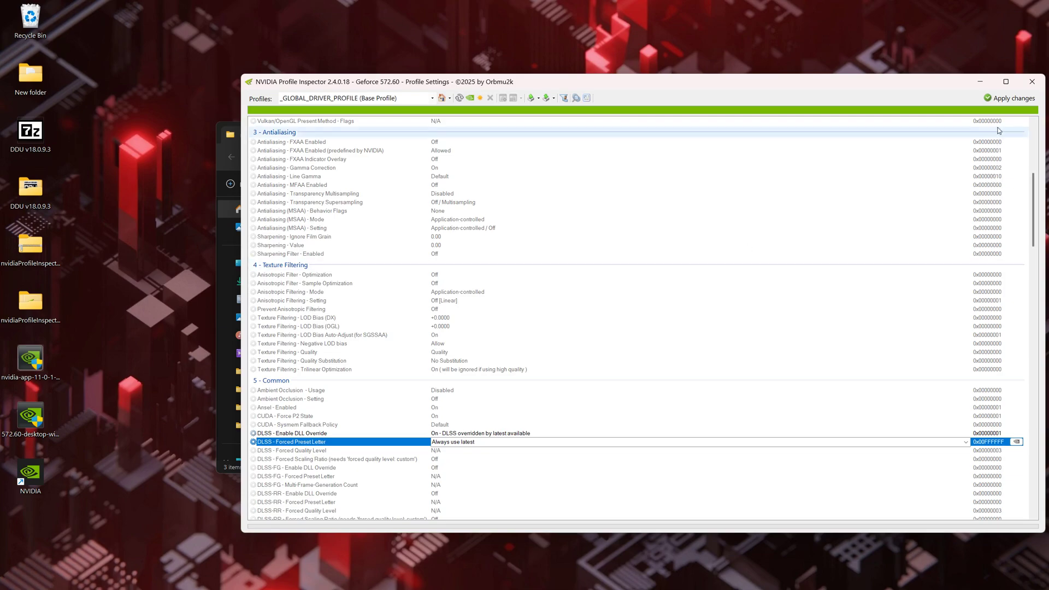
left_click(1027, 84)
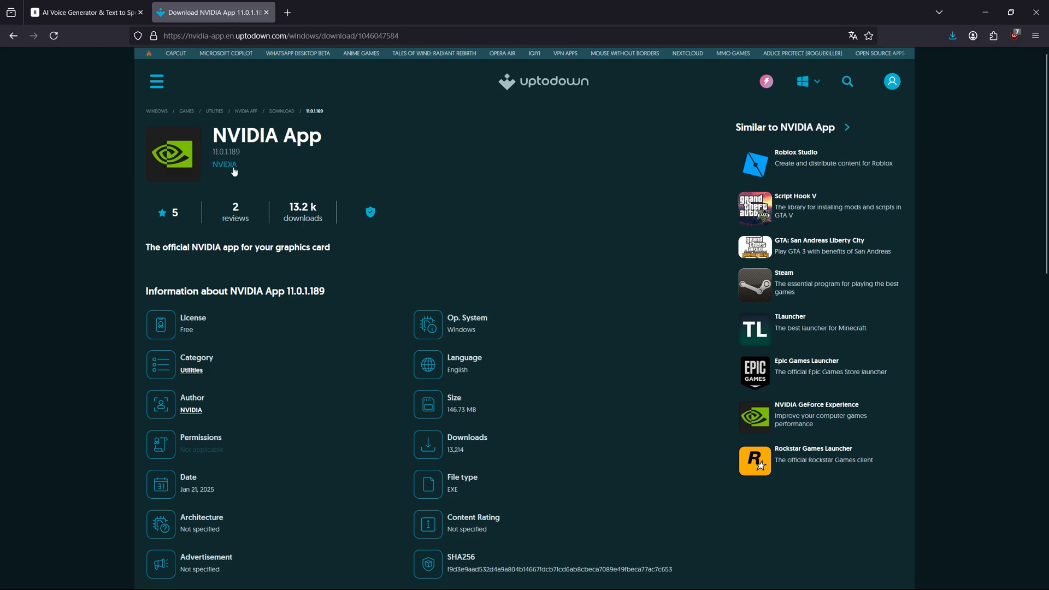
scroll(234, 172, "down", 5)
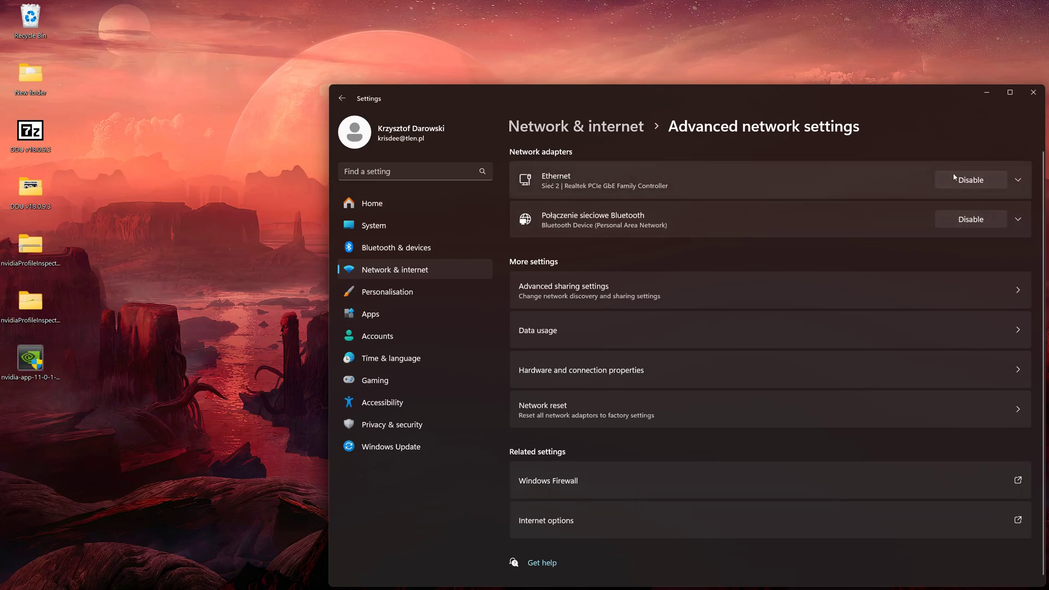
left_click(972, 182)
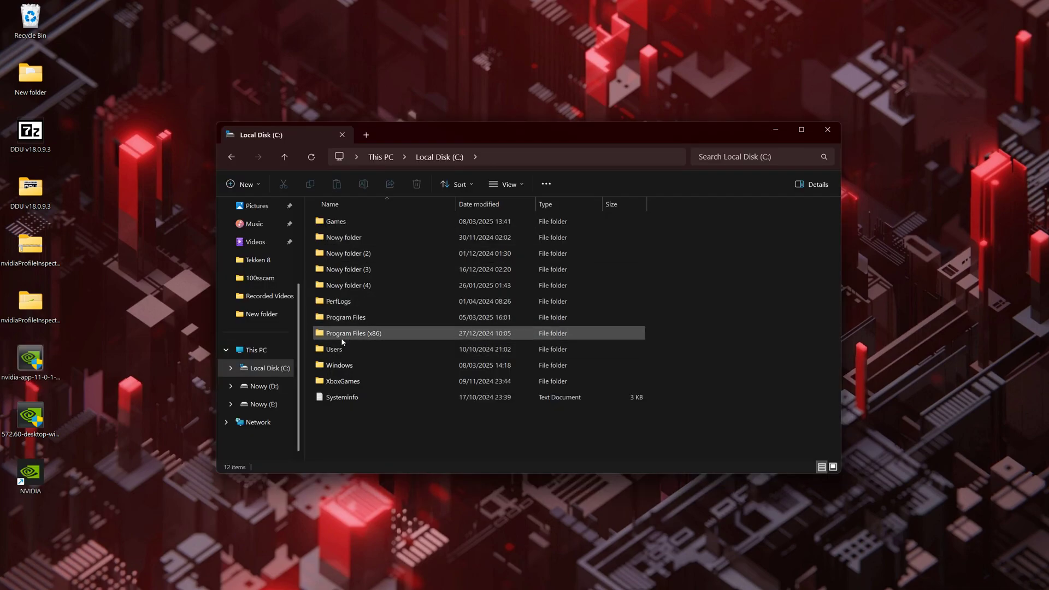
In Local Disk (C:), bring up the View > Show menu with the Hidden items option.
left_click(504, 186)
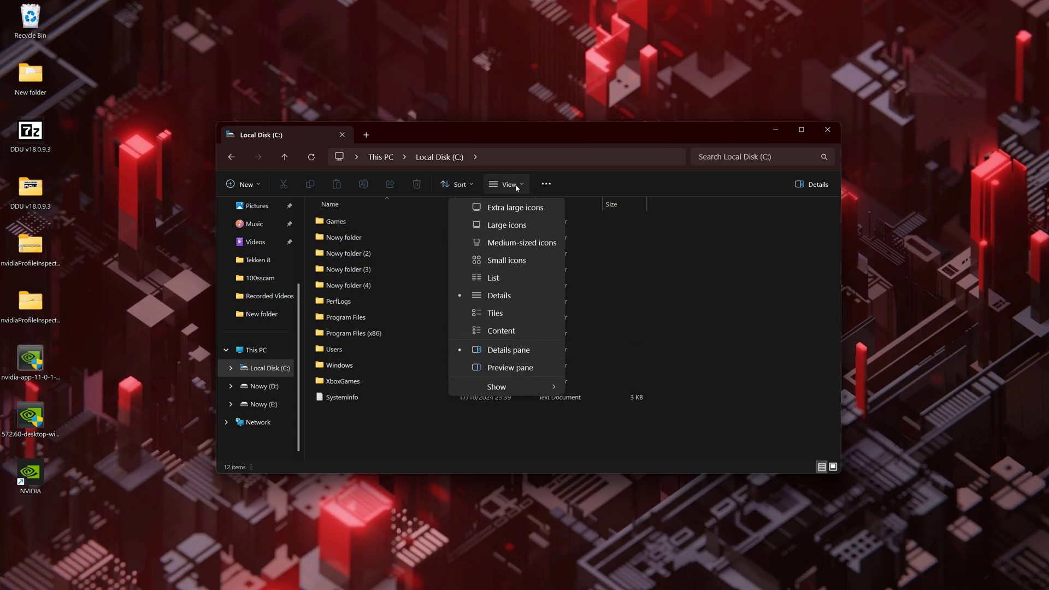
mouse_move(531, 391)
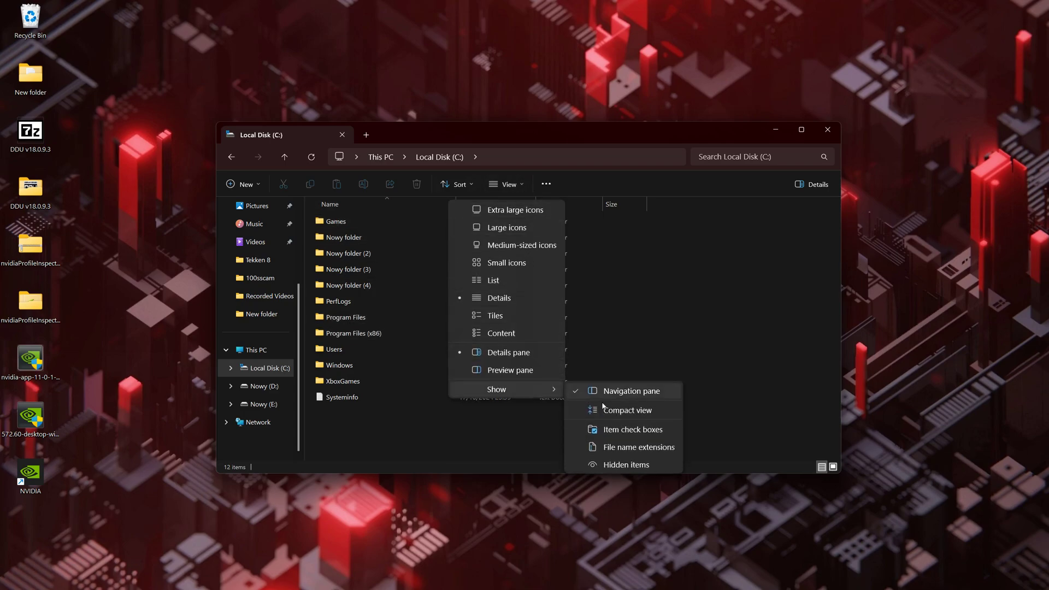
Show hidden items and open ProgramData\NVIDIA Corporation\NVIDIA app\UpdateFramework\profile-catalog, selecting component_profiles.json.
left_click(620, 465)
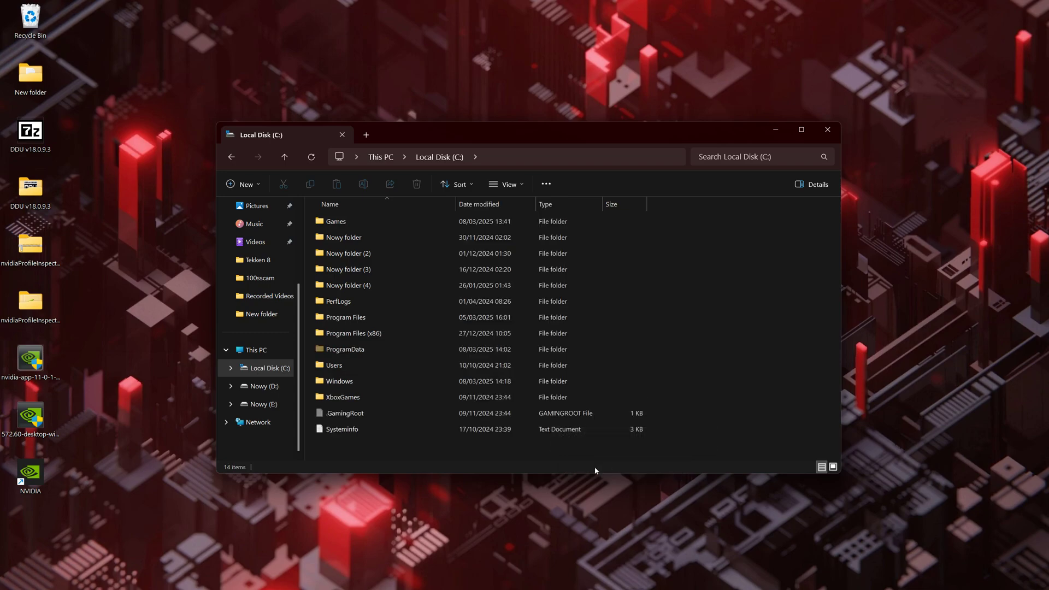
double_click(348, 350)
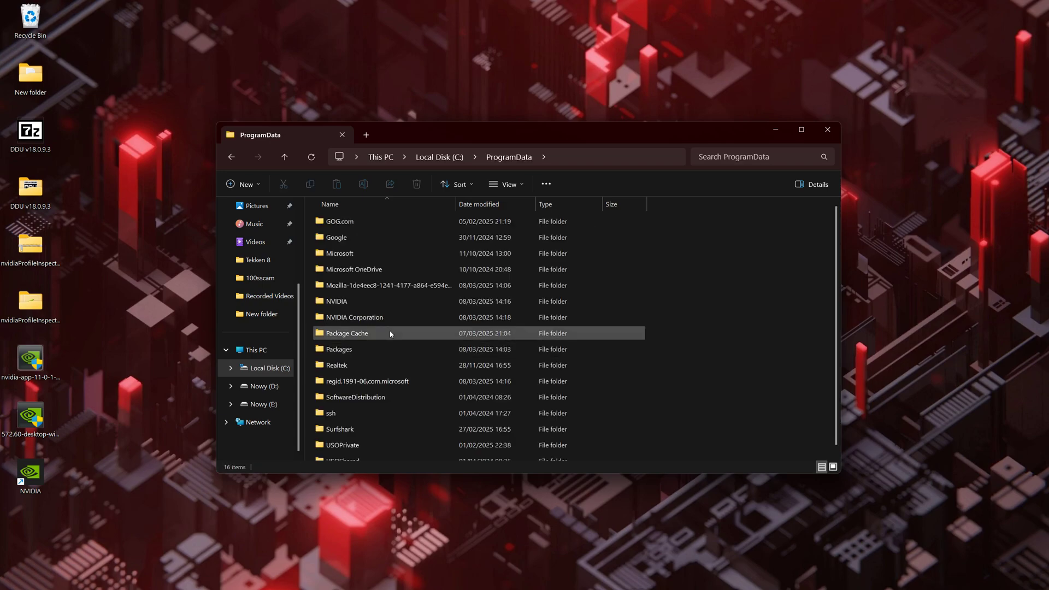
double_click(370, 317)
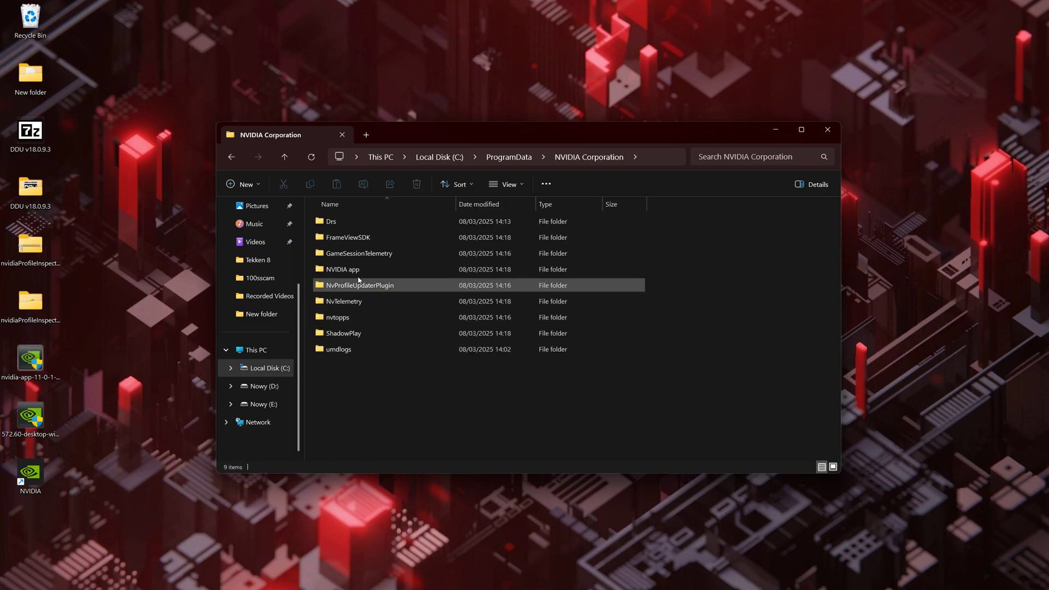
double_click(404, 269)
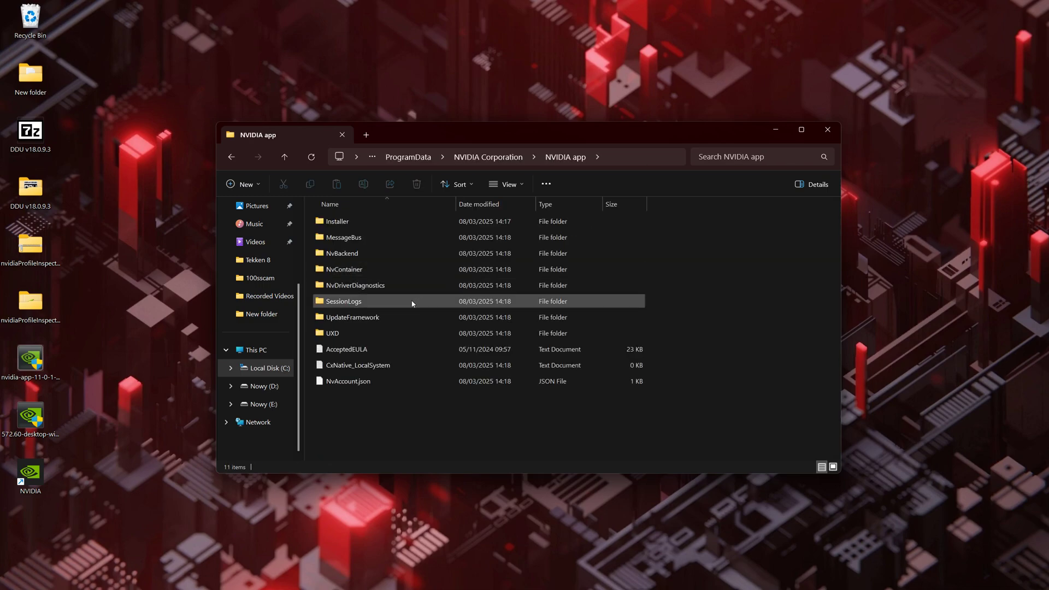
double_click(361, 319)
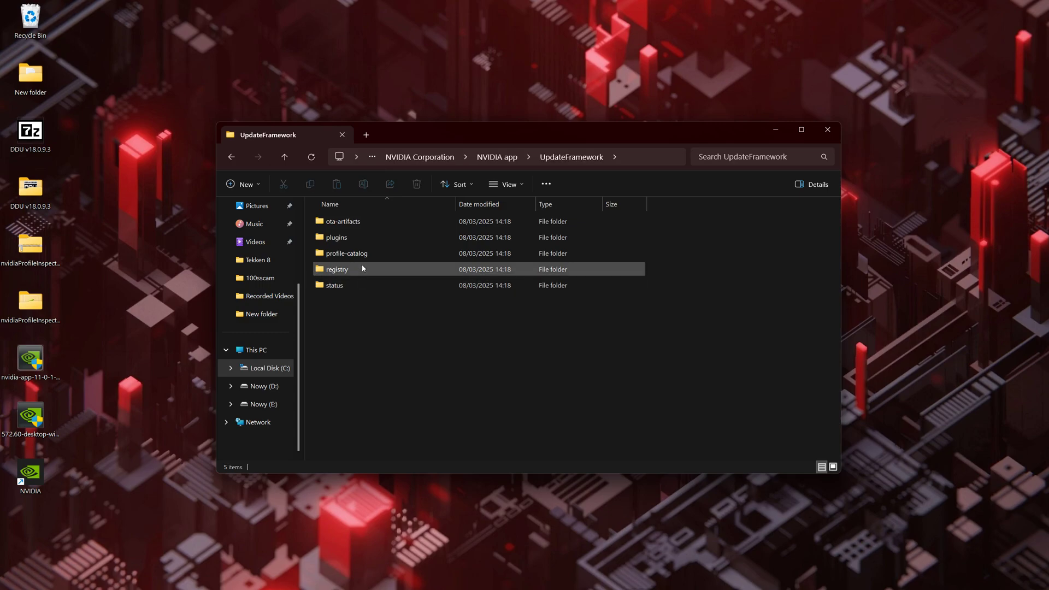
double_click(365, 255)
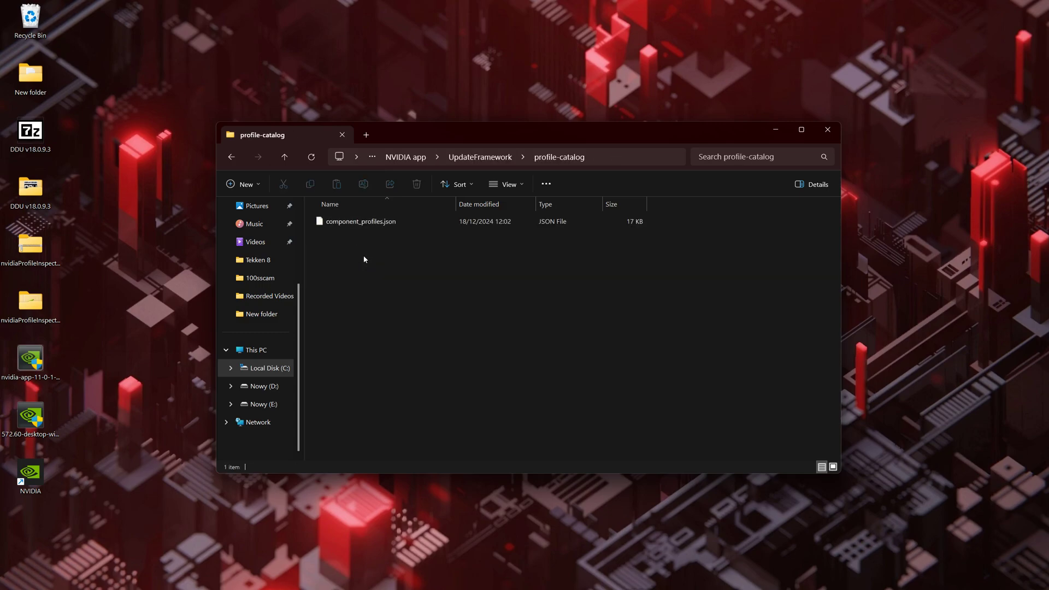
left_click(369, 222)
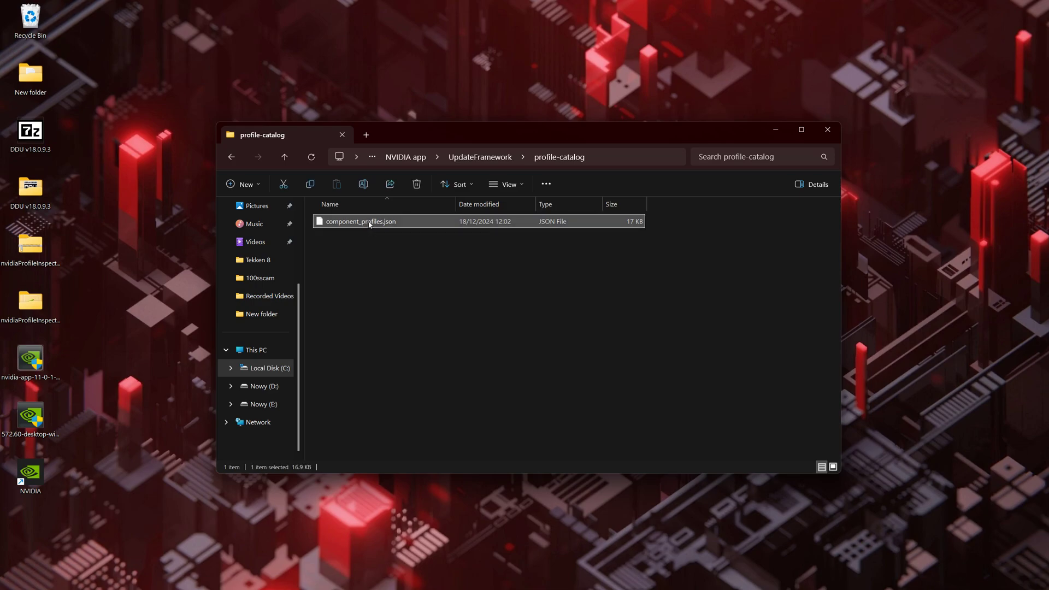
Move component_profiles.json to the desktop with administrator permission and bring up its context menu.
left_click_drag(370, 224, 146, 253)
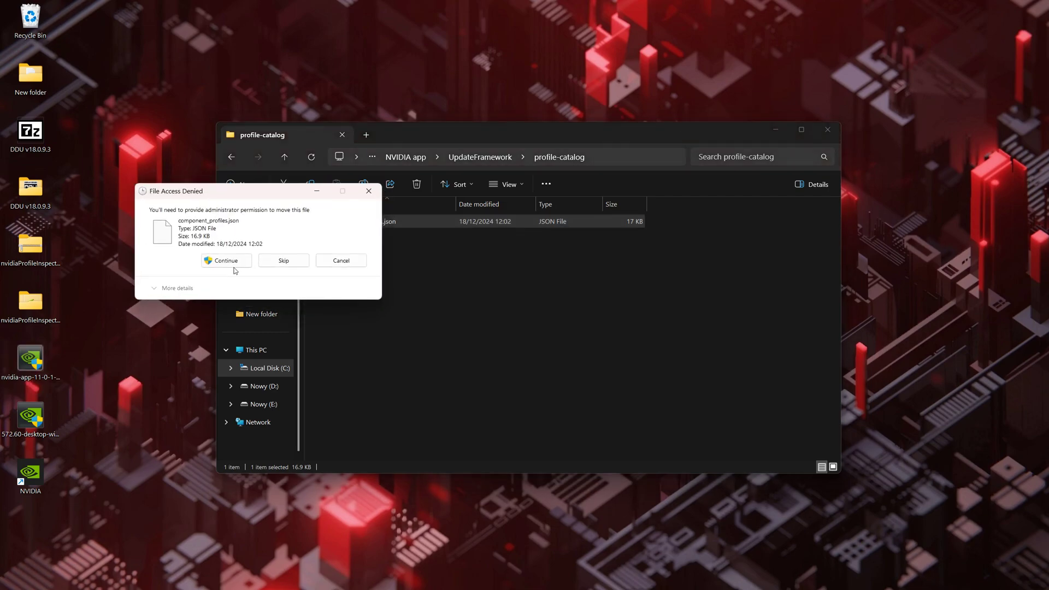
left_click(228, 261)
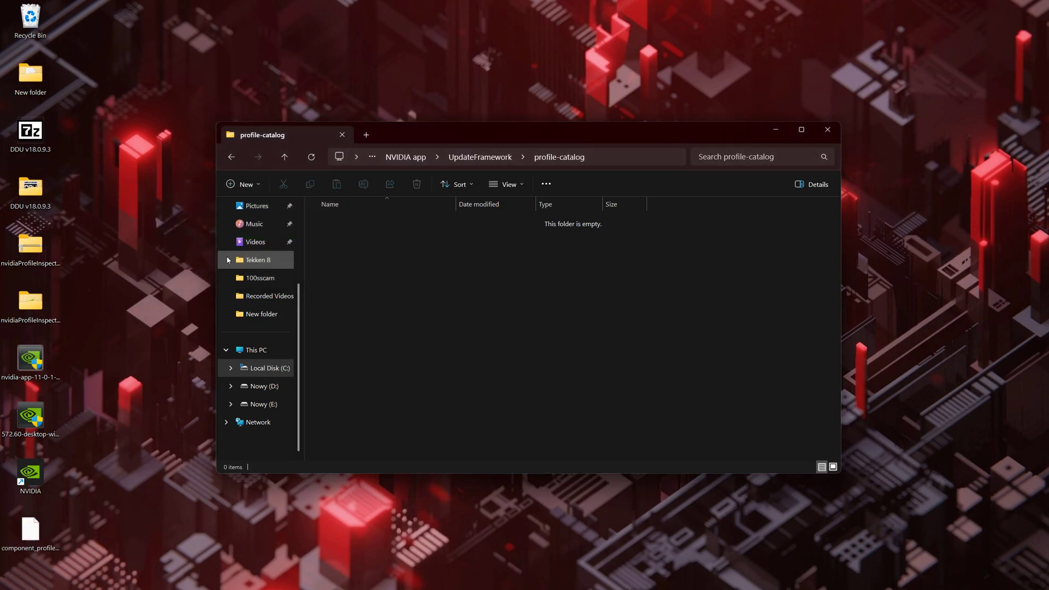
left_click_drag(30, 530, 163, 194)
right_click(163, 194)
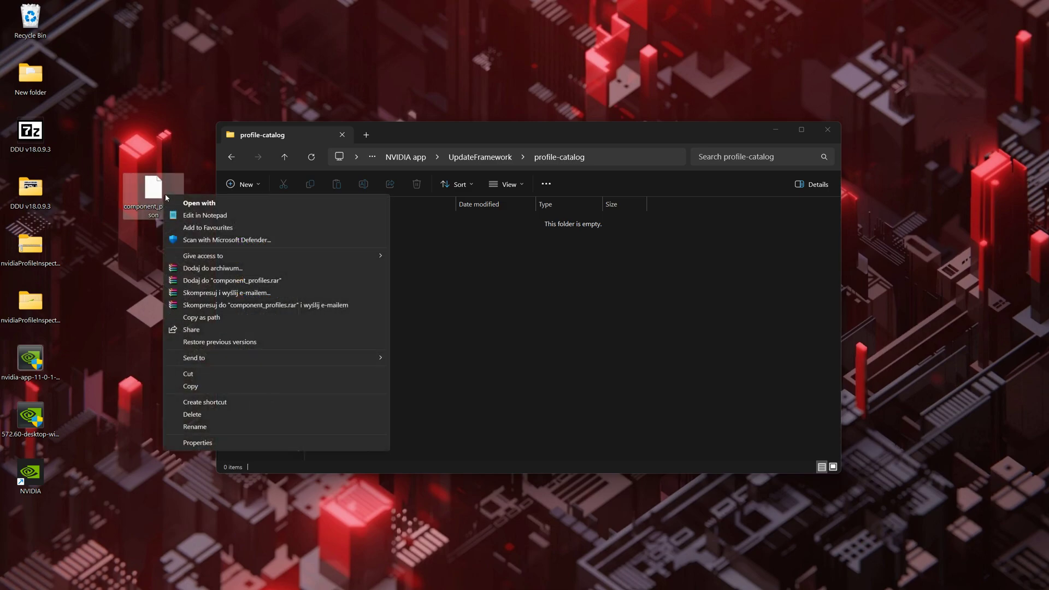
Open component_profiles.json in Notepad and find "nvapp".
left_click(207, 215)
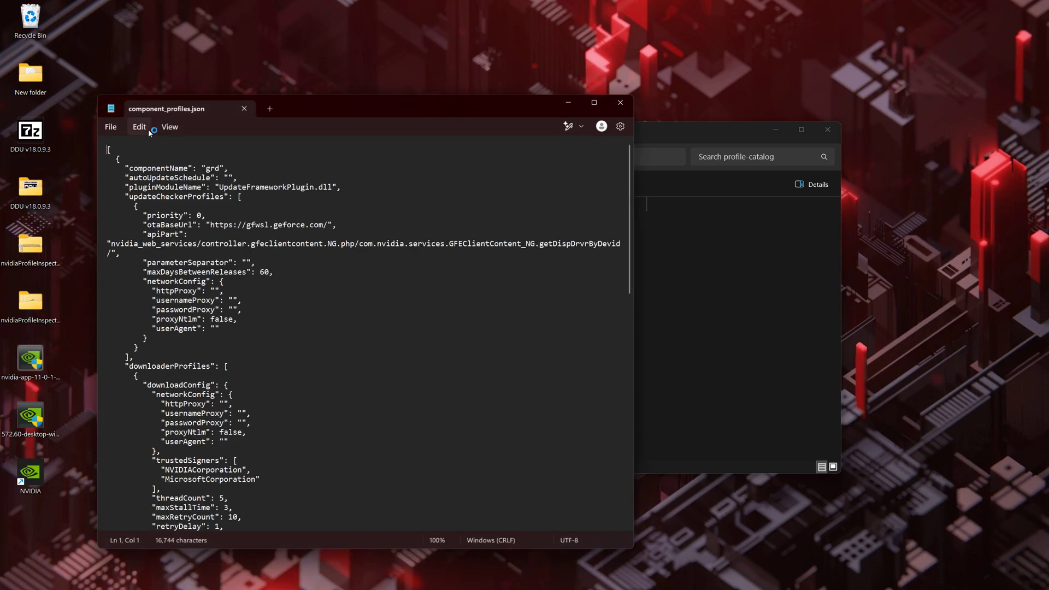
left_click(138, 127)
left_click(150, 262)
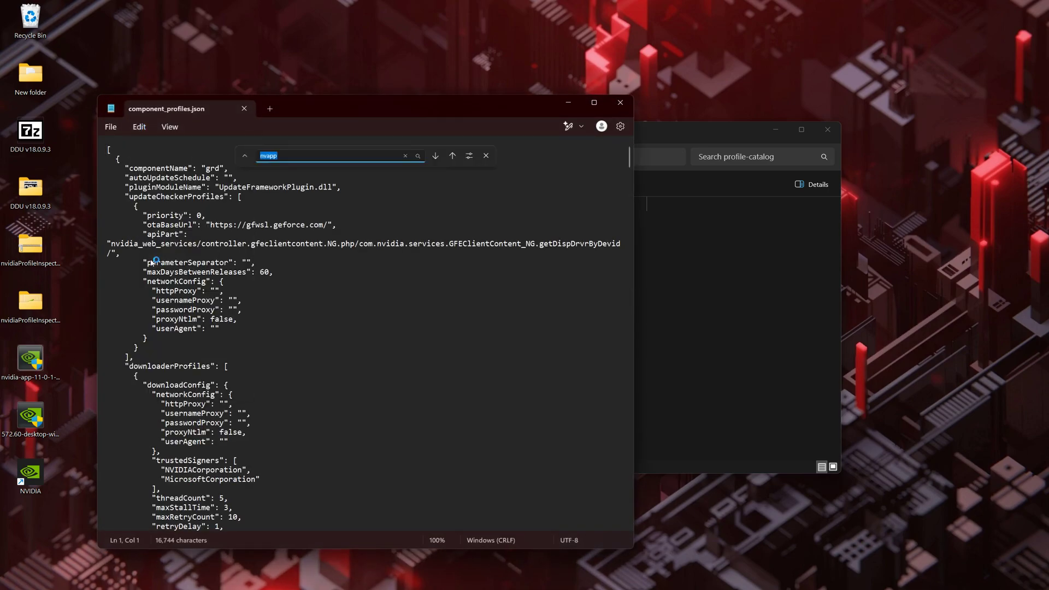
left_click(260, 157)
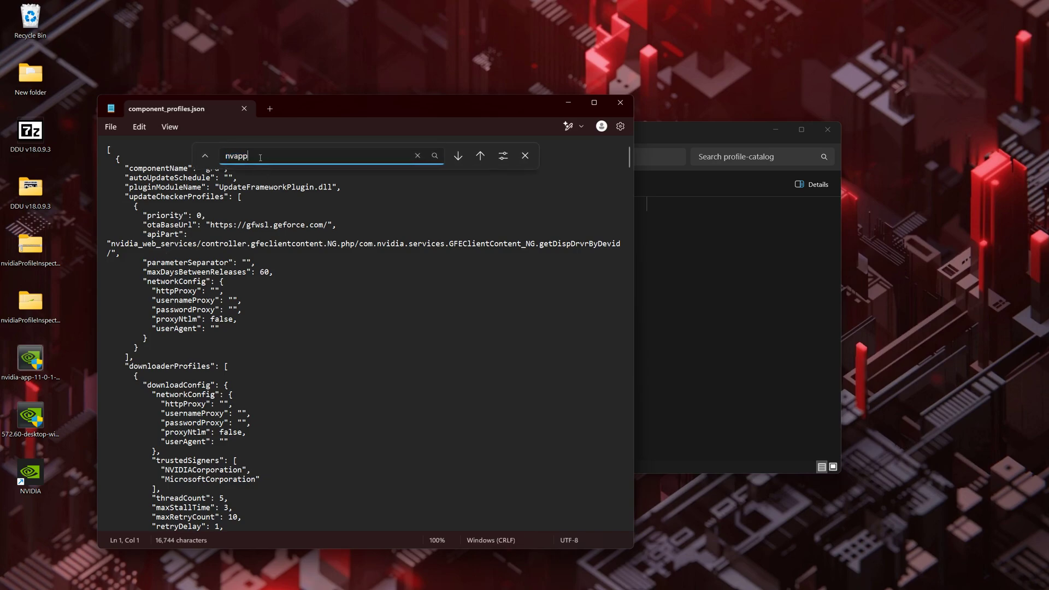
key("BackSpace")
key("BackSpace")
key("BackSpace")
key("BackSpace")
key("BackSpace")
type("nvapp")
key("Return")
Erase the nvapp otaBaseUrl address, then save and close the file.
scroll(247, 339, "down", 6)
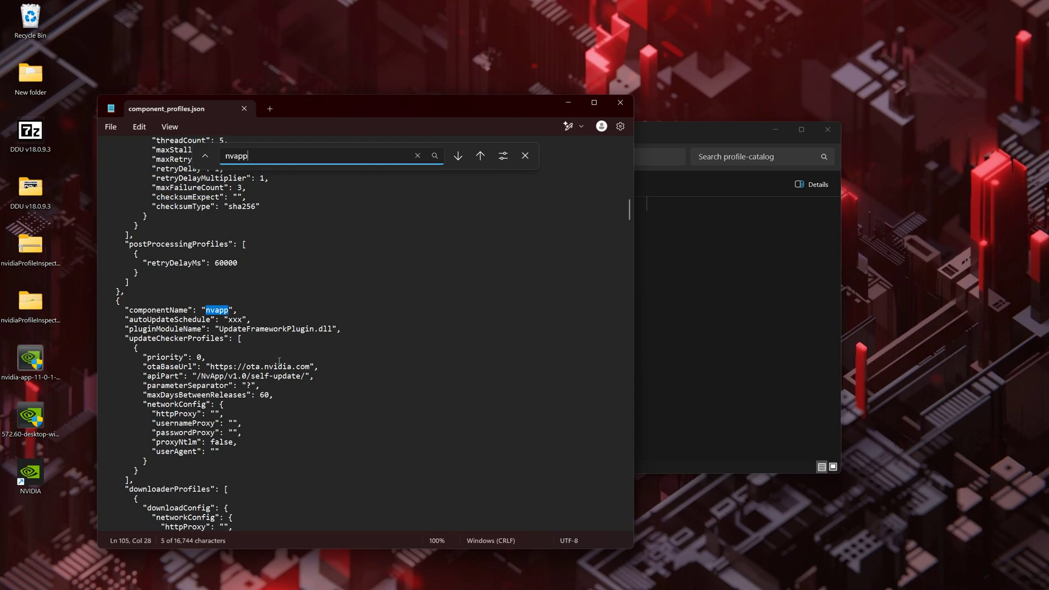
left_click(311, 367)
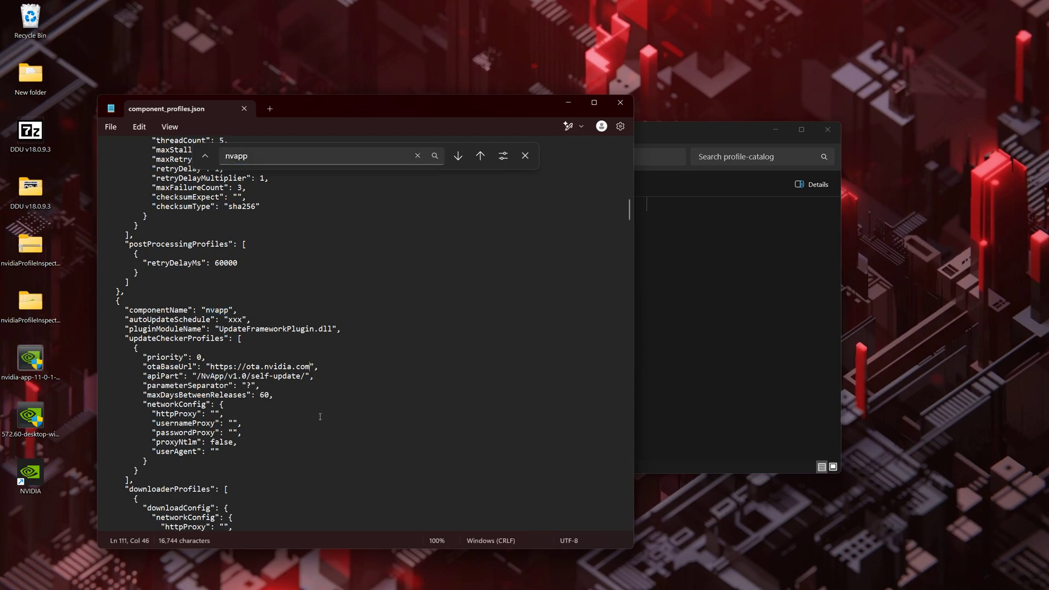
key("BackSpace")
key("BackSpace")
key("BackSpace")
key("BackSpace")
key("BackSpace")
key("BackSpace")
key("BackSpace")
key("BackSpace")
key("BackSpace")
key("BackSpace")
key("BackSpace")
key("BackSpace")
key("BackSpace")
key("BackSpace")
key("BackSpace")
key("BackSpace")
key("BackSpace")
key("BackSpace")
key("BackSpace")
key("BackSpace")
key("BackSpace")
key("BackSpace")
left_click(110, 128)
left_click(123, 202)
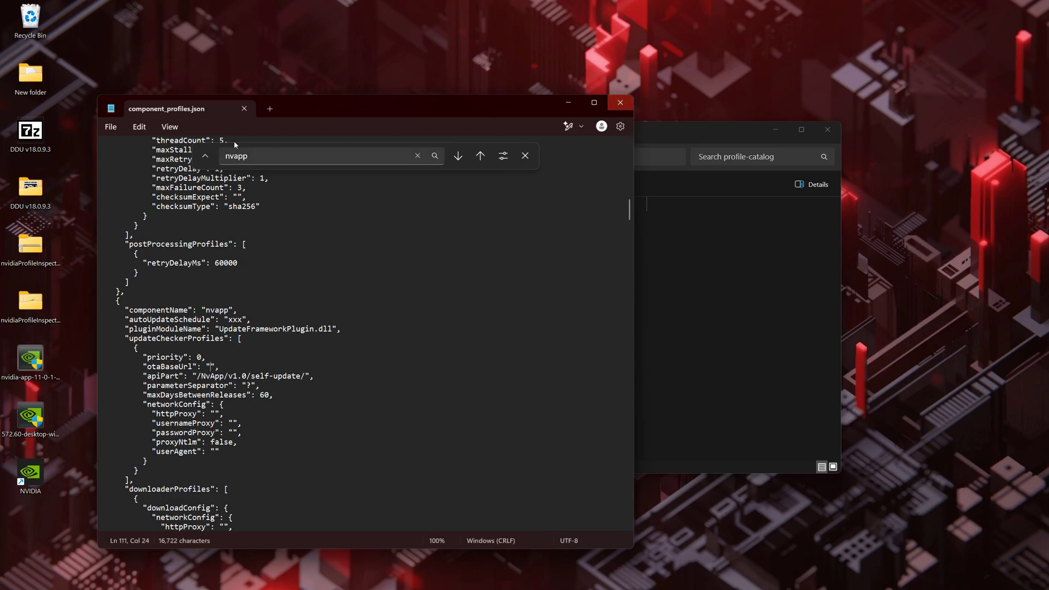
left_click(246, 109)
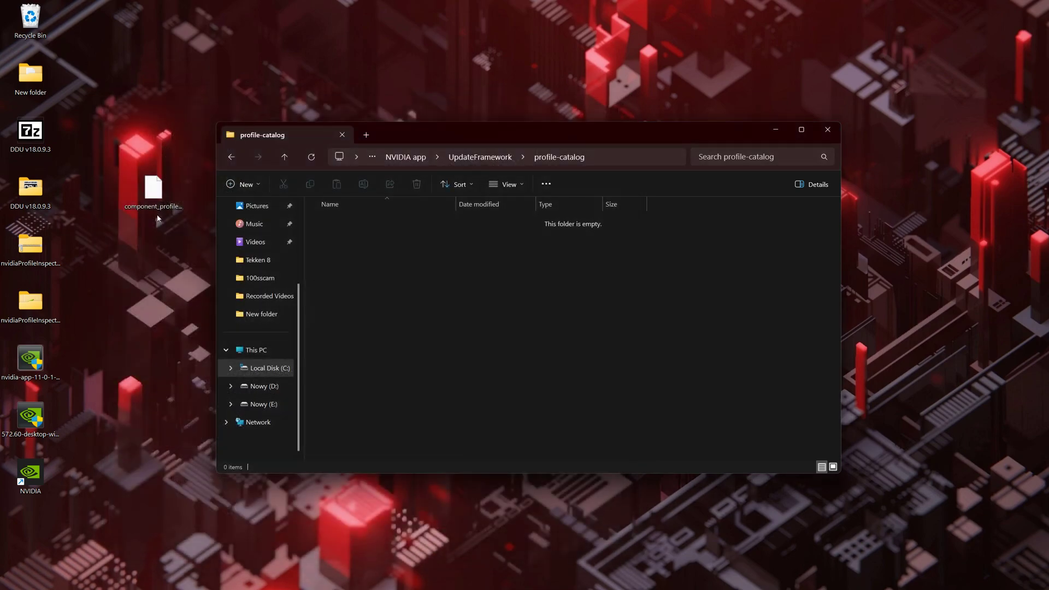
Drag the edited component_profiles.json from the desktop into the profile-catalog folder.
left_click_drag(154, 191, 411, 287)
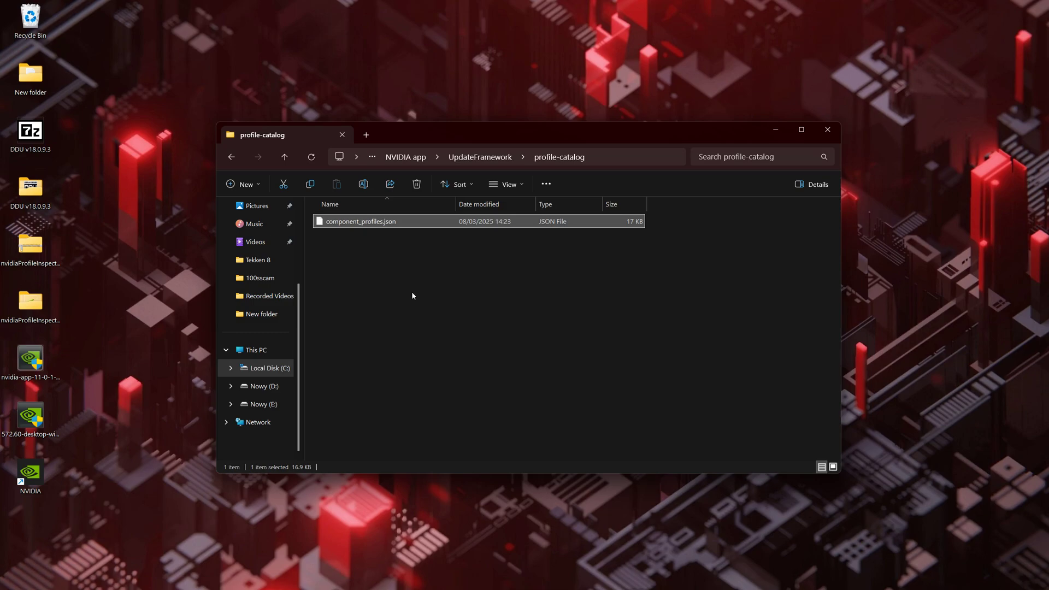
Close Explorer, re-enable Ethernet under Advanced network settings, and close Settings.
left_click(831, 133)
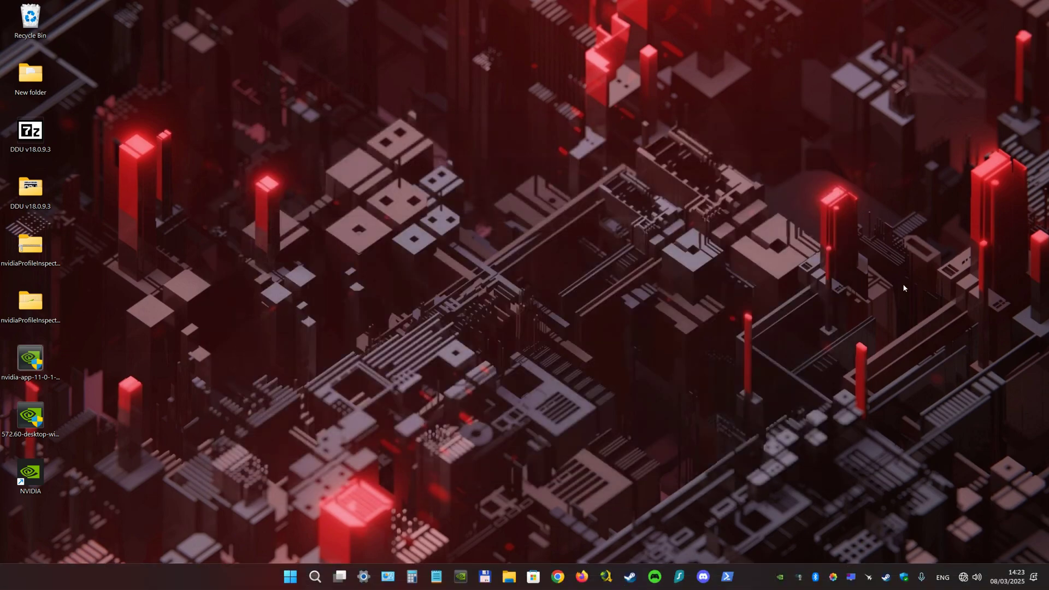
right_click(964, 578)
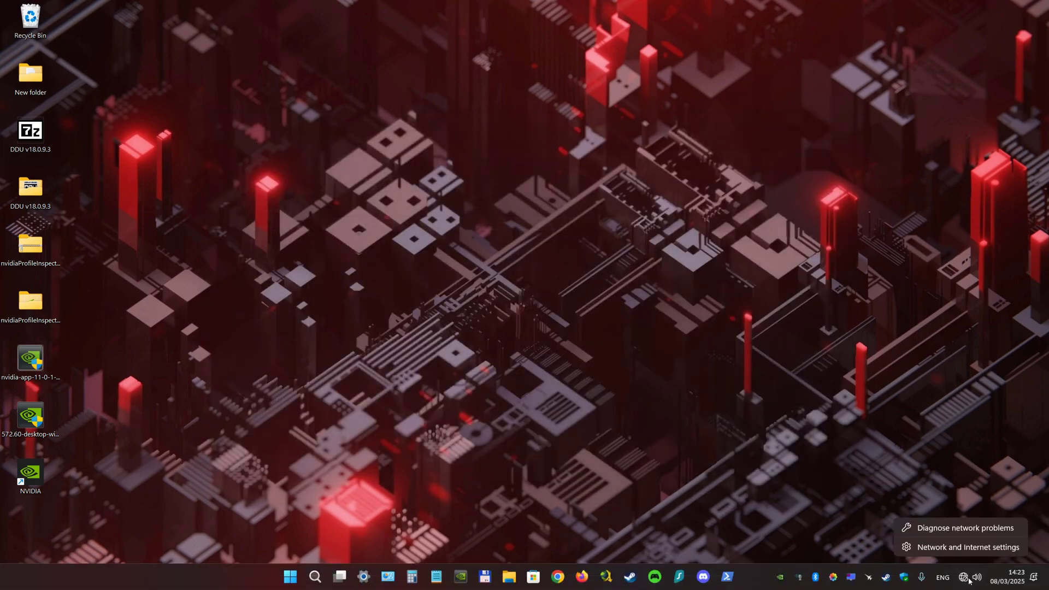
left_click(969, 548)
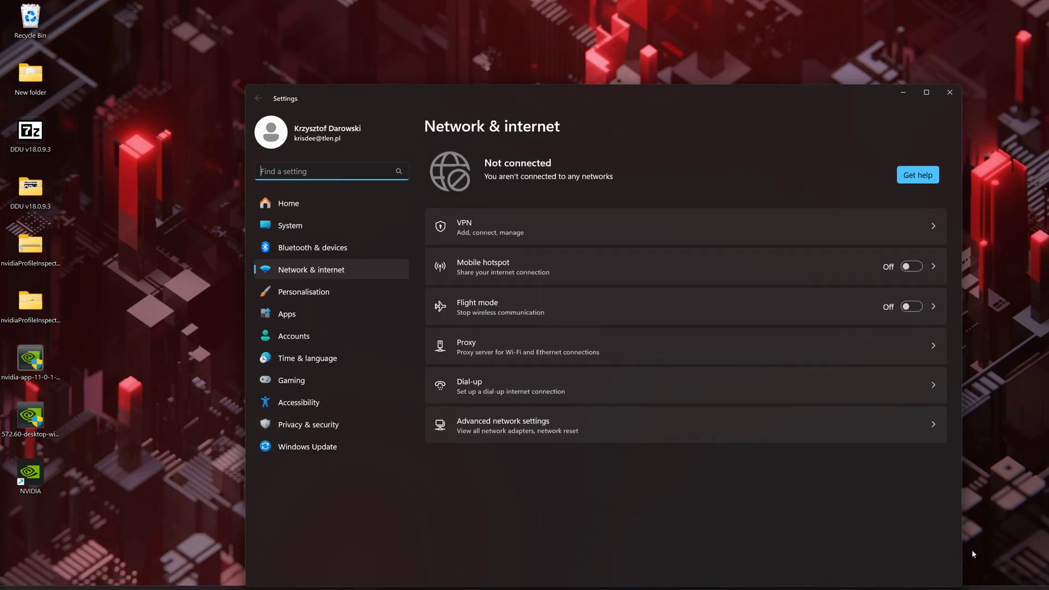
left_click(561, 426)
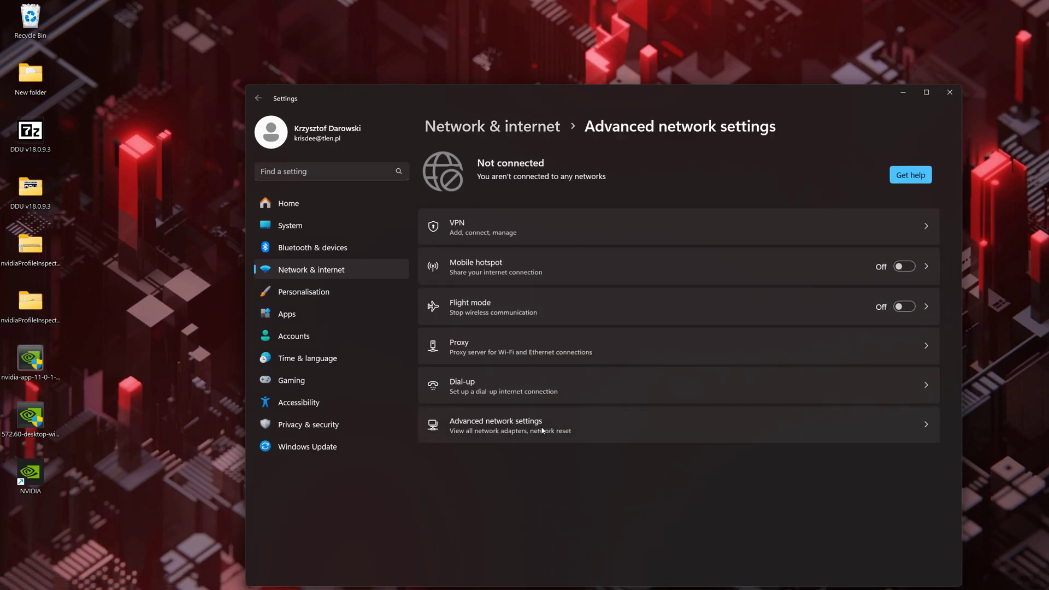
left_click(894, 181)
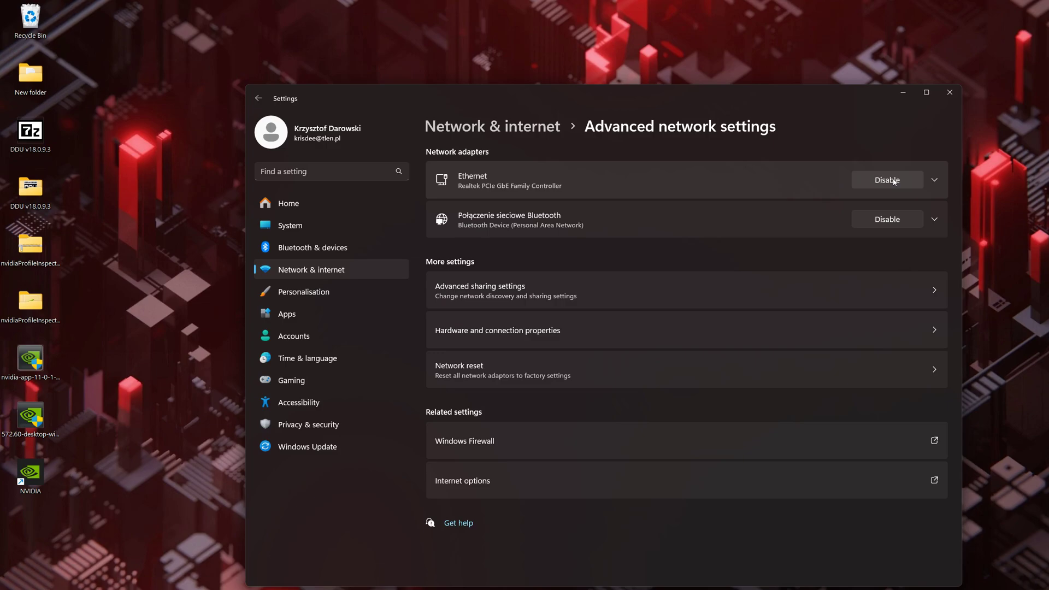
left_click(952, 93)
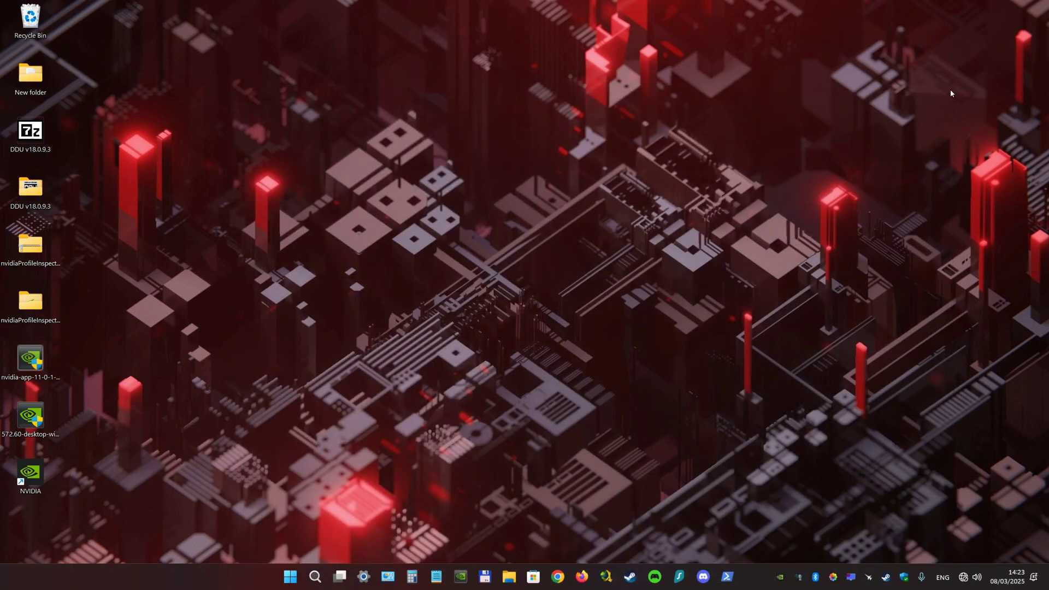